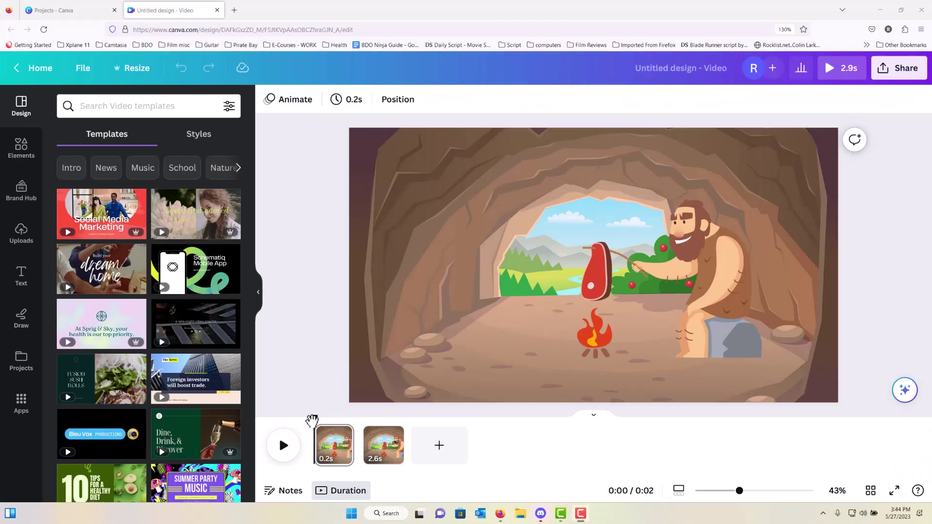
Scrub the caveman video preview forward into its second clip
left_click_drag(313, 421, 386, 421)
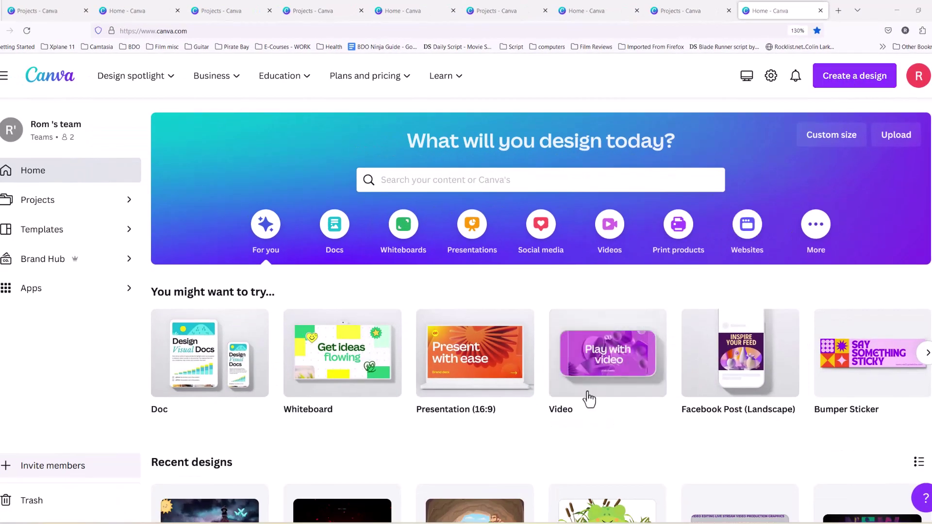
Open the saved elephant scene video design from the Projects list
left_click(546, 434)
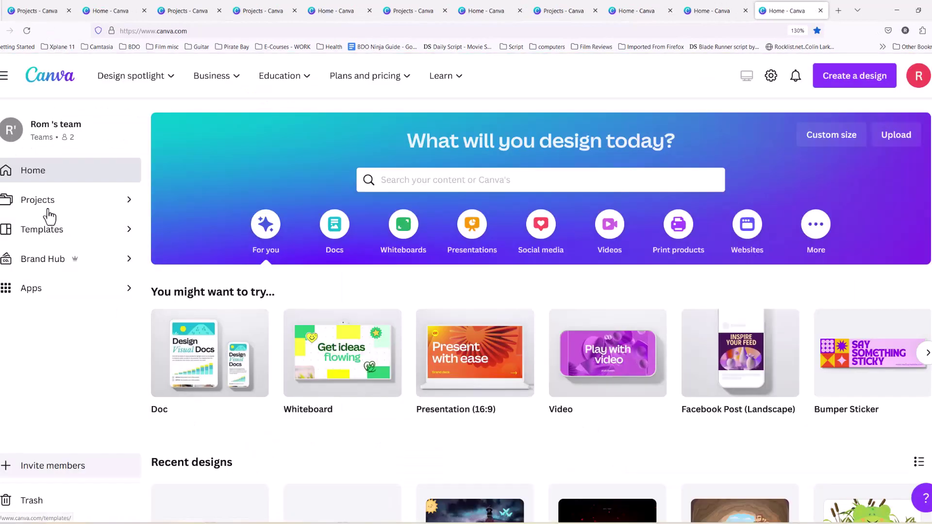
left_click(46, 206)
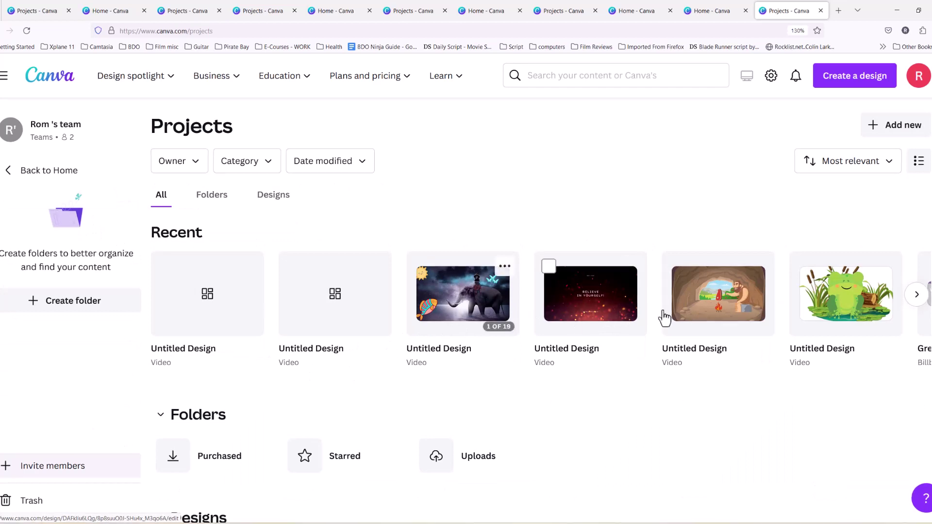
left_click(456, 316)
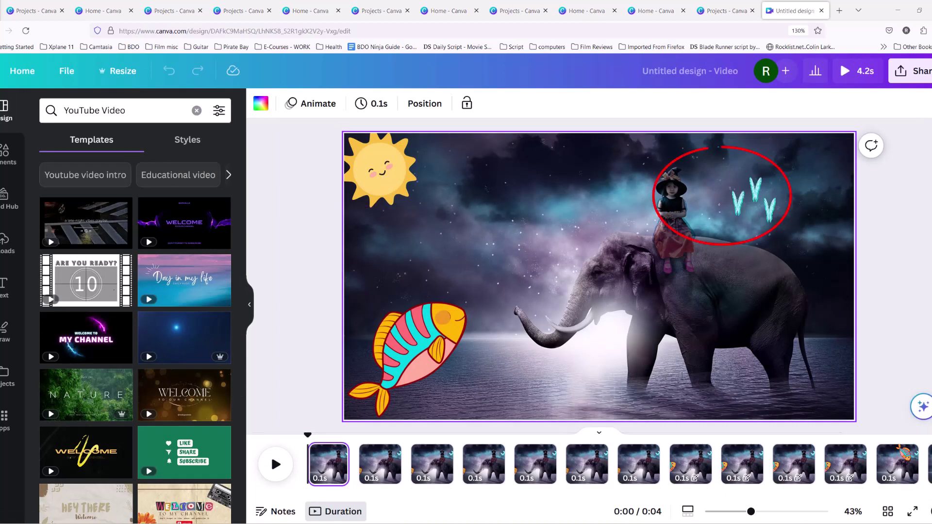
Enlarge the sun sticker and shrink the orange circle on the fish's eye slightly
left_click(413, 200)
left_click_drag(416, 206, 451, 238)
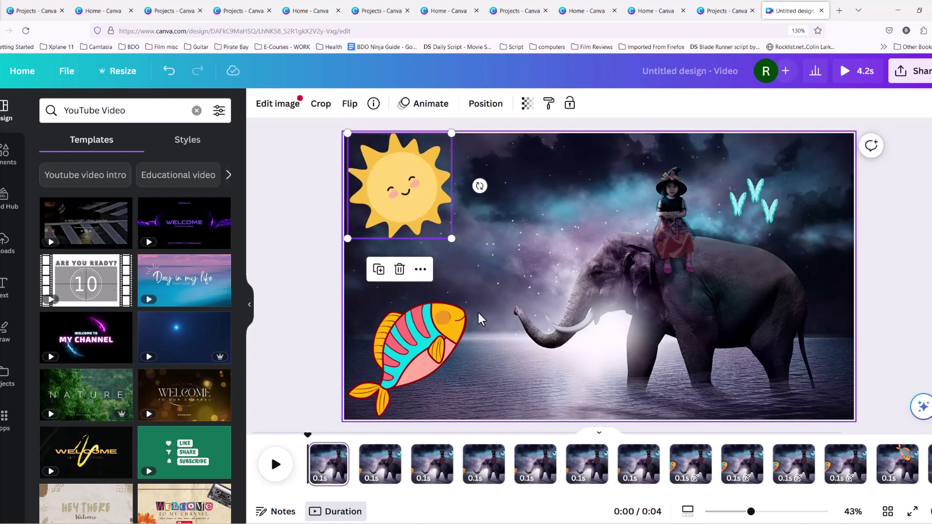
left_click(454, 342)
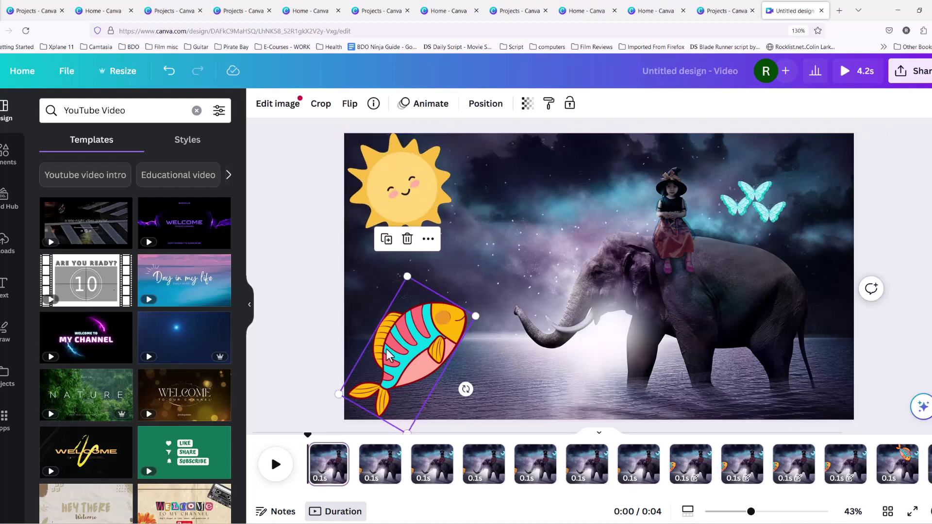
left_click(442, 319)
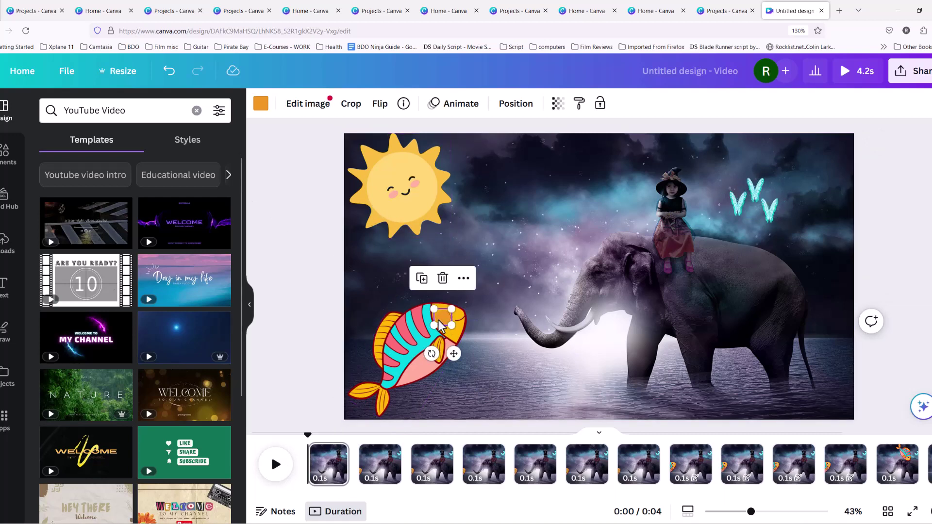
left_click_drag(451, 325, 452, 325)
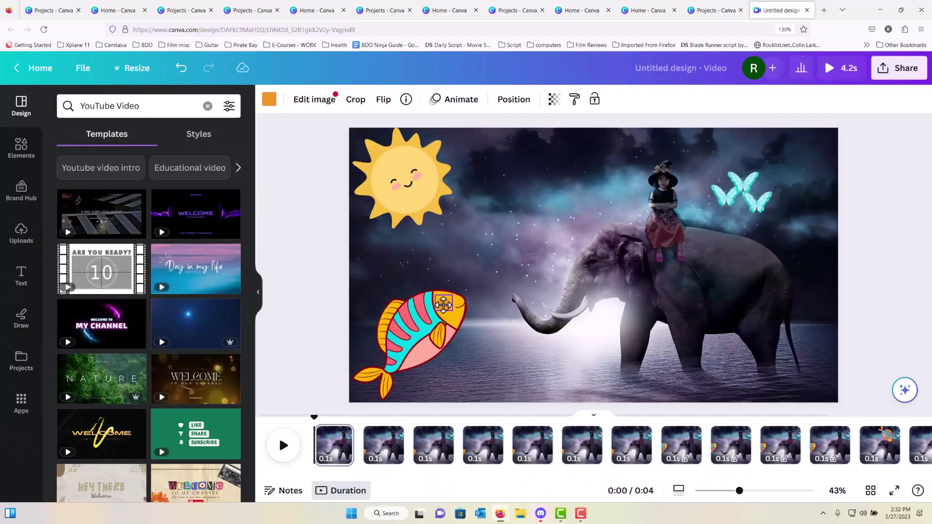
left_click(21, 145)
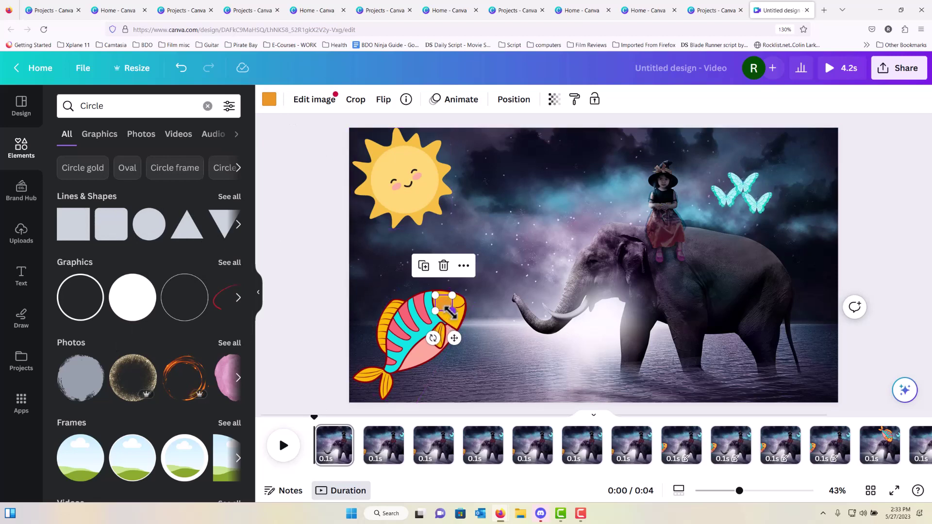
left_click_drag(450, 313, 451, 314)
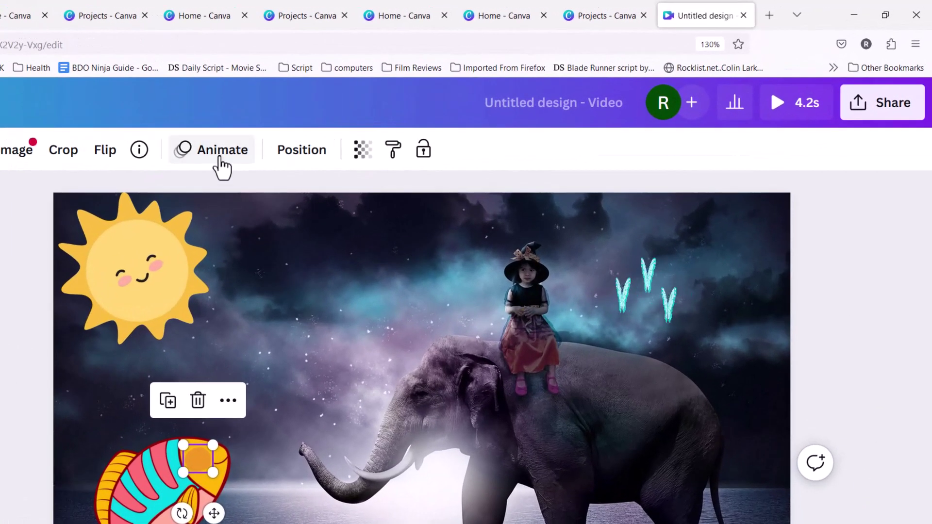
Apply a Baseline animation to the orange eye circle at slower speed, direction up
left_click(222, 167)
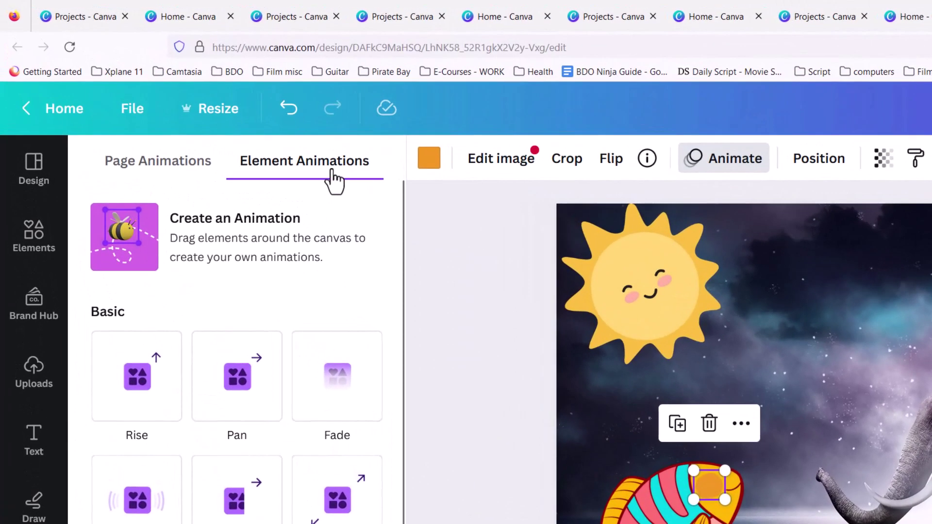
scroll(198, 469, "down", 1)
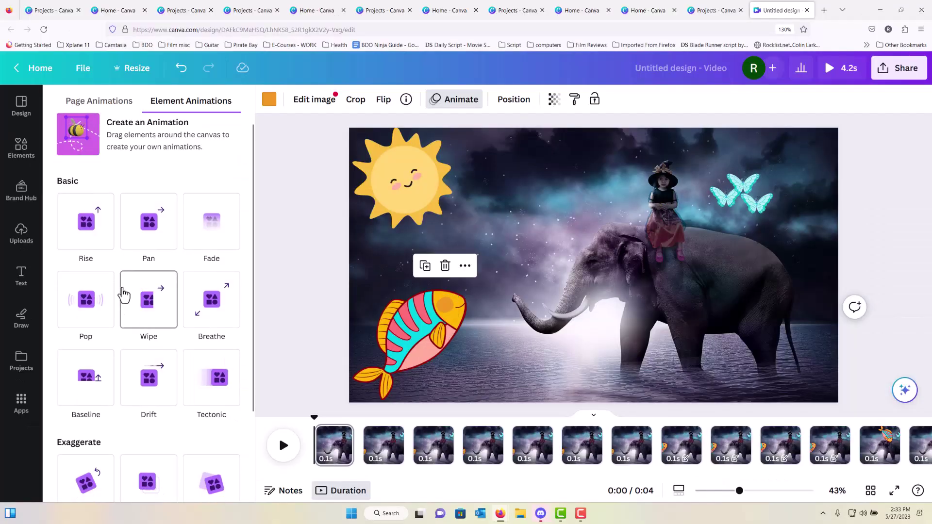
scroll(124, 294, "down", 2)
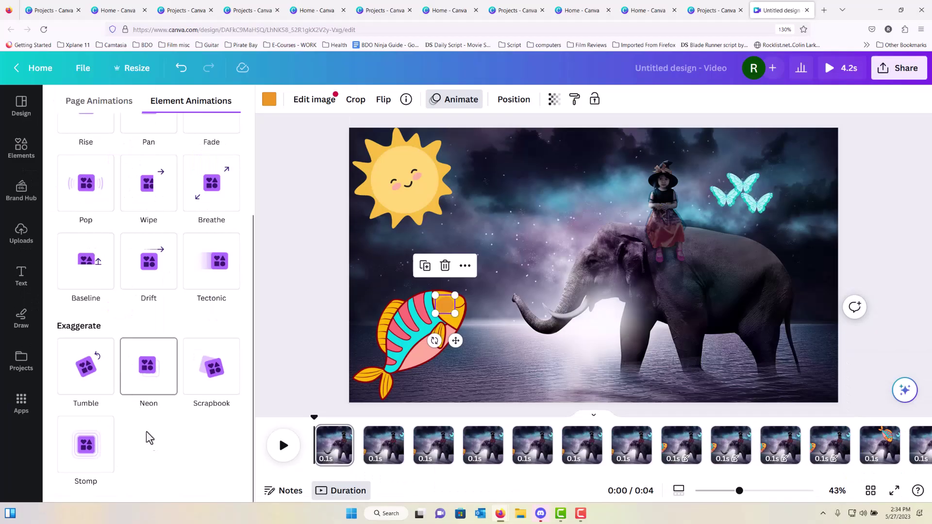
left_click(86, 261)
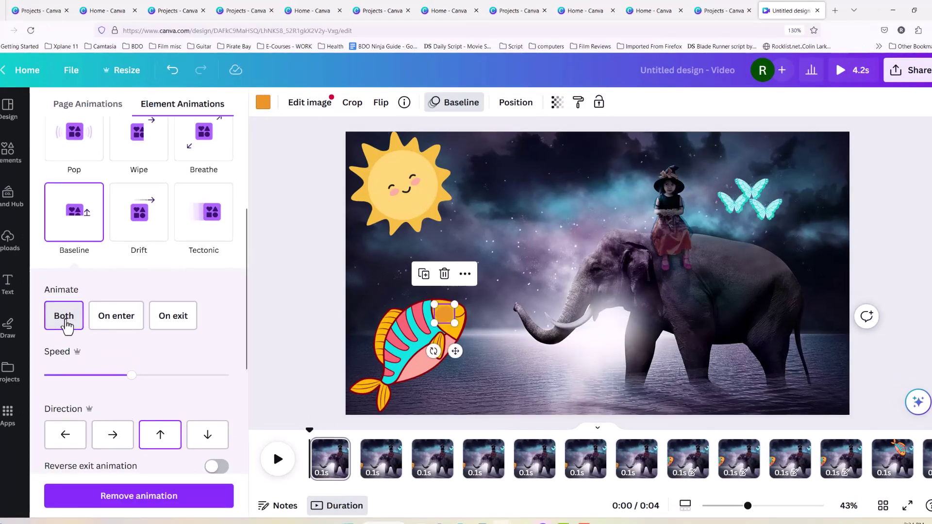
left_click_drag(132, 377, 77, 377)
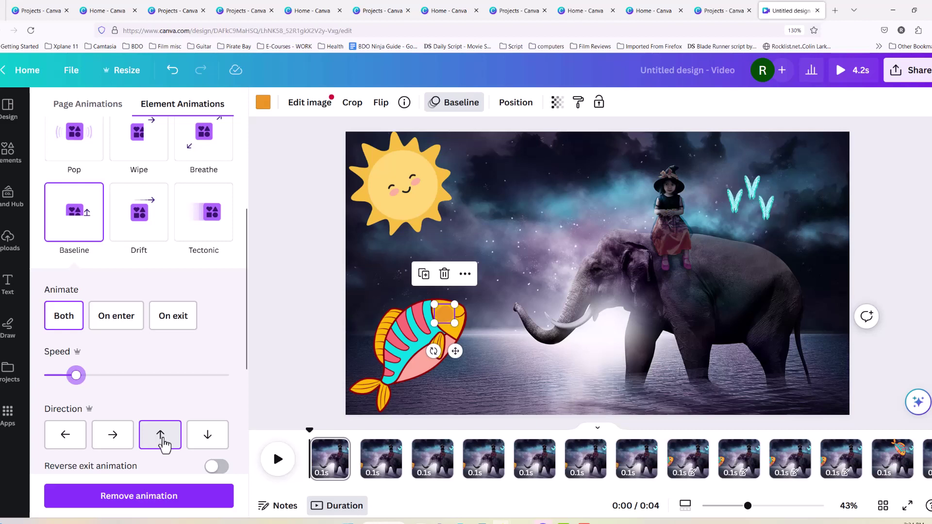
left_click(200, 443)
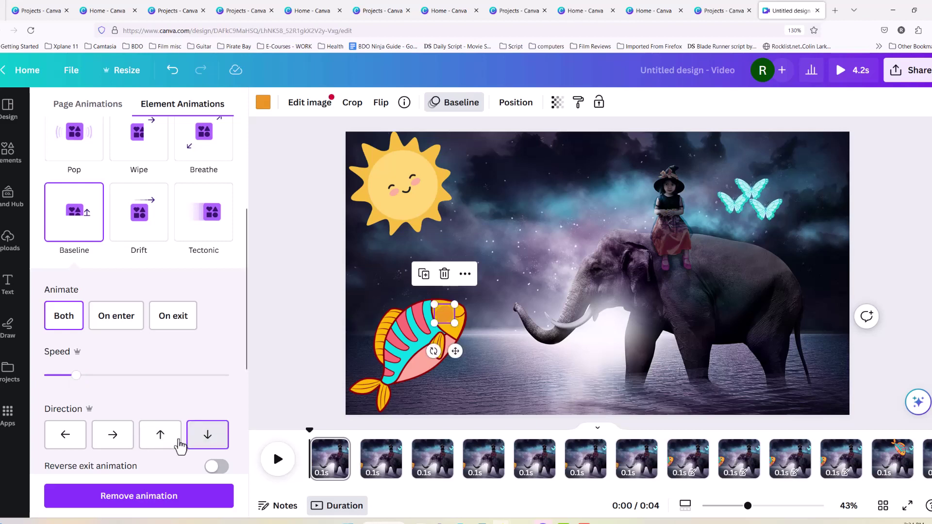
left_click(169, 435)
scroll(194, 427, "down", 5)
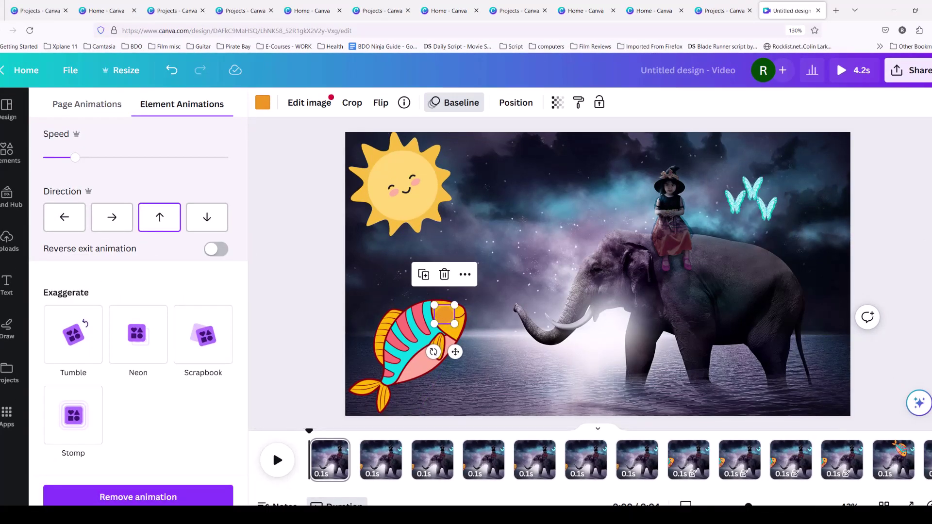
left_click(643, 260)
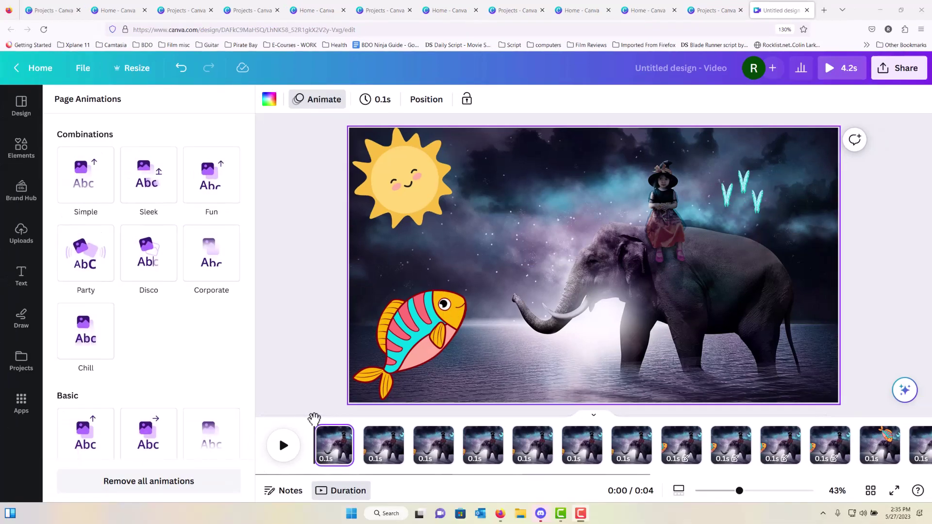
Check the first two frames' page options, then show all 19 pages in grid view
left_click(307, 432)
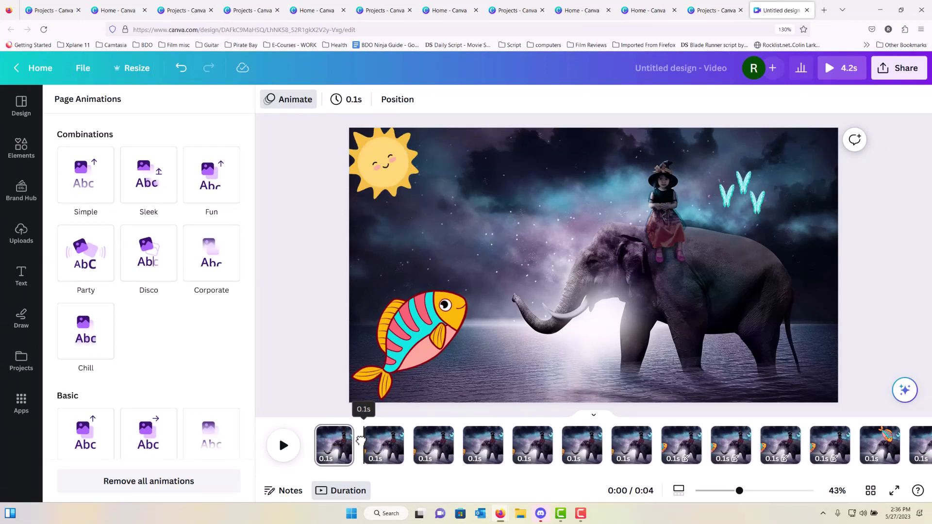
right_click(334, 453)
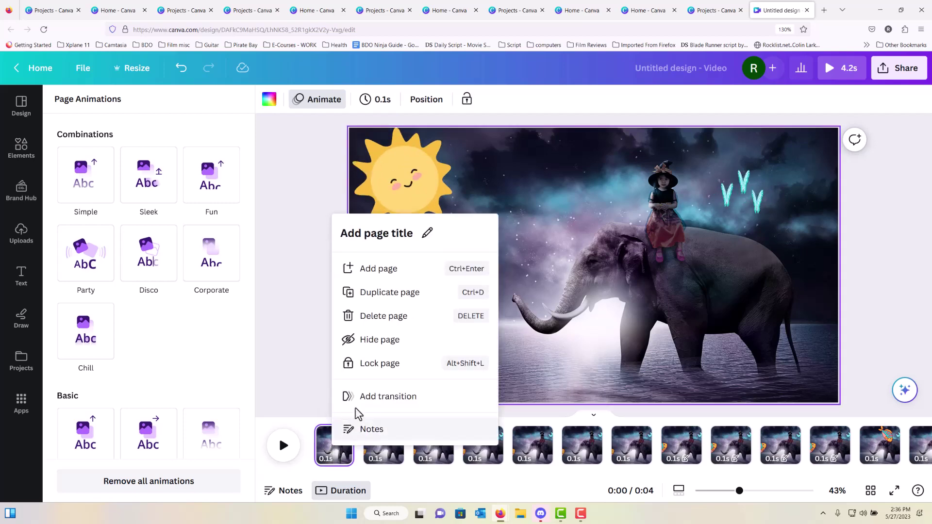
left_click(333, 451)
right_click(383, 451)
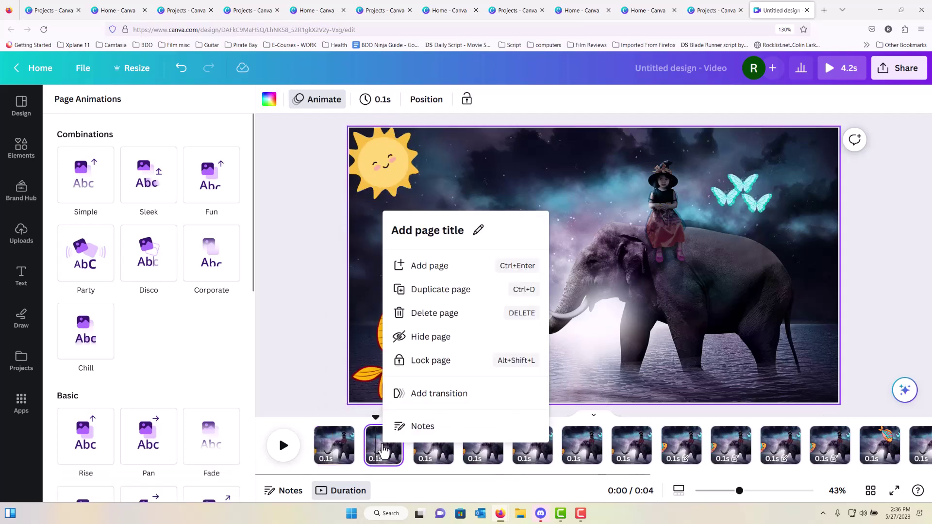
left_click(345, 446)
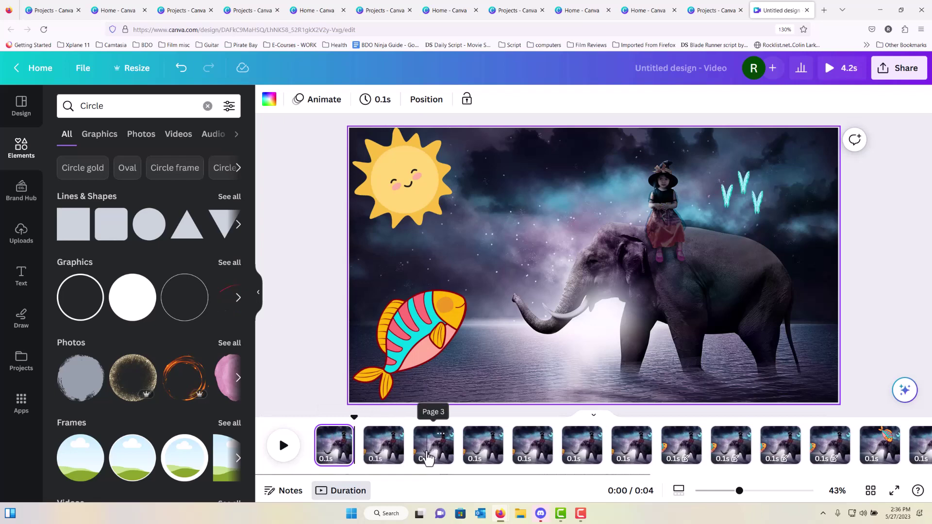
left_click(326, 451)
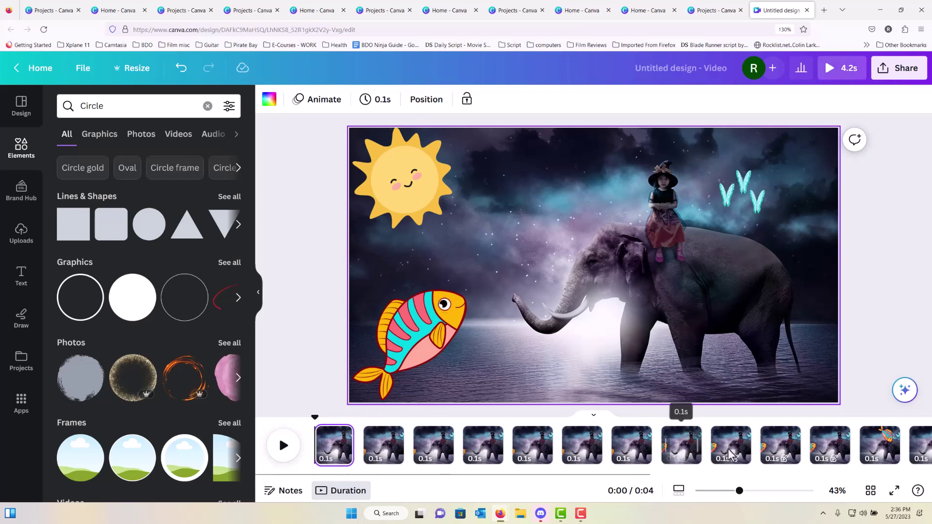
left_click(870, 490)
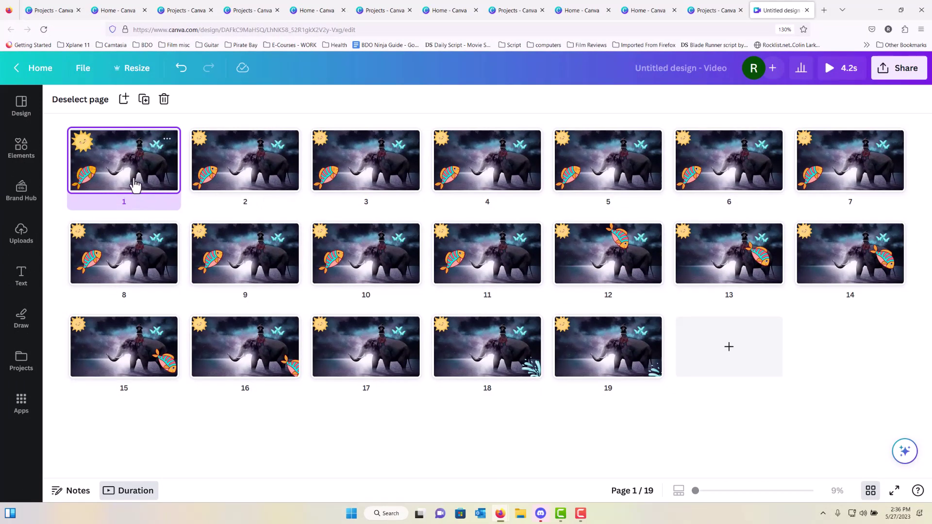
Select pages 2, 1 and 4 in the grid, then return to the timeline editor
left_click(224, 183)
left_click(136, 180)
left_click(482, 189)
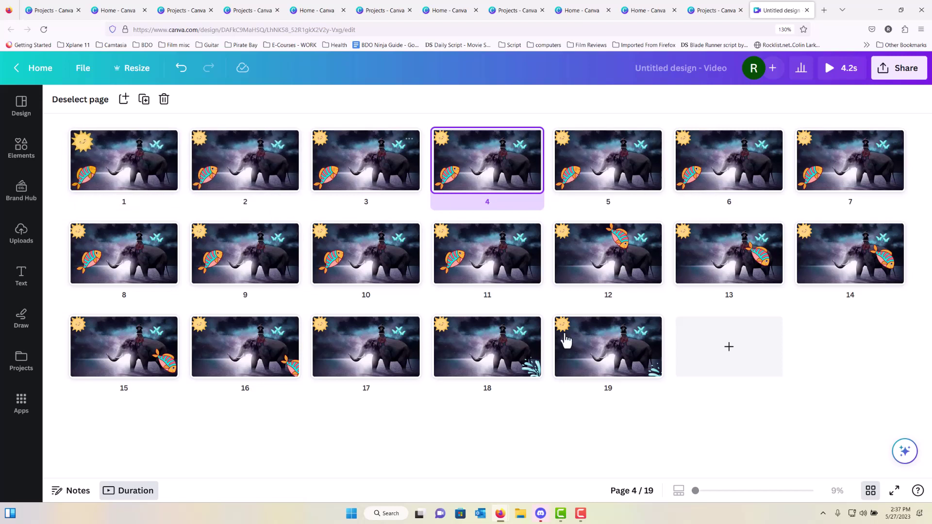
left_click(870, 490)
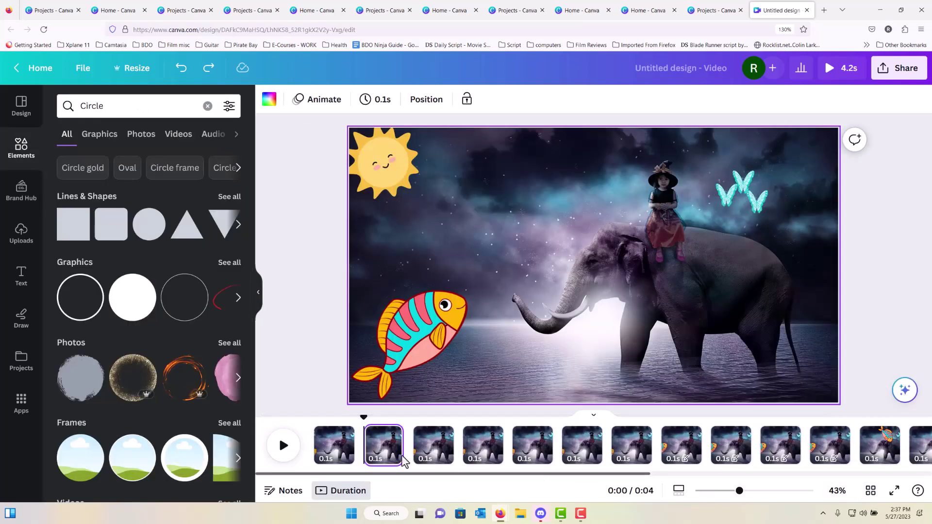
Replay the preview from 0.0s, stopping at page 10, then select the fish
left_click_drag(363, 418, 307, 423)
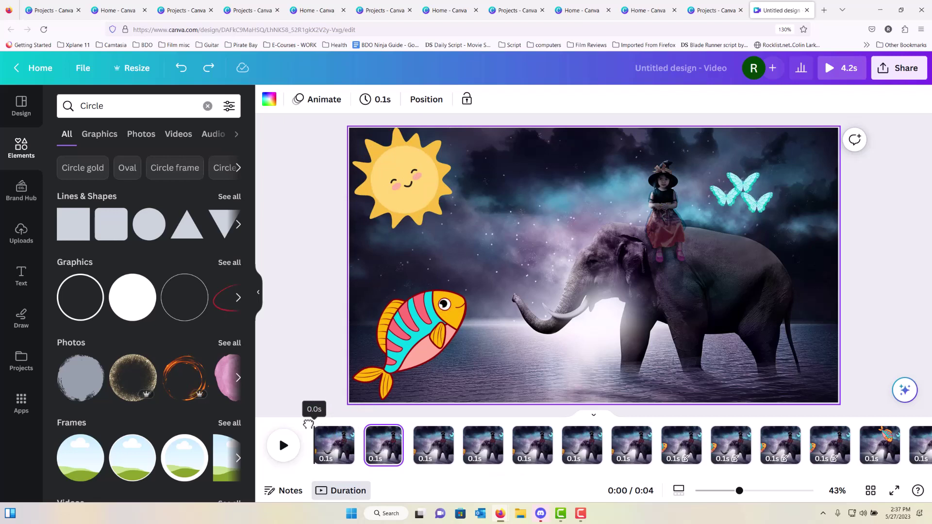
left_click_drag(308, 423, 556, 450)
left_click(294, 450)
left_click(296, 452)
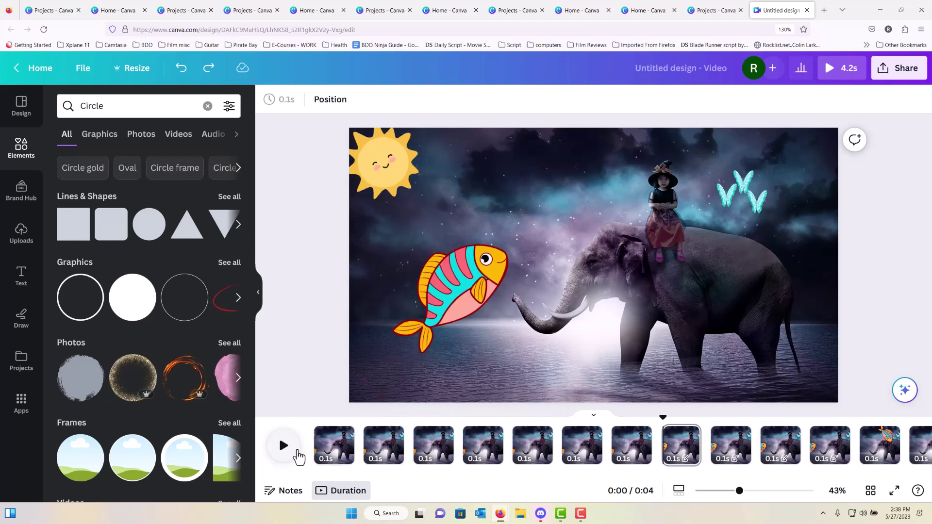
left_click(313, 432)
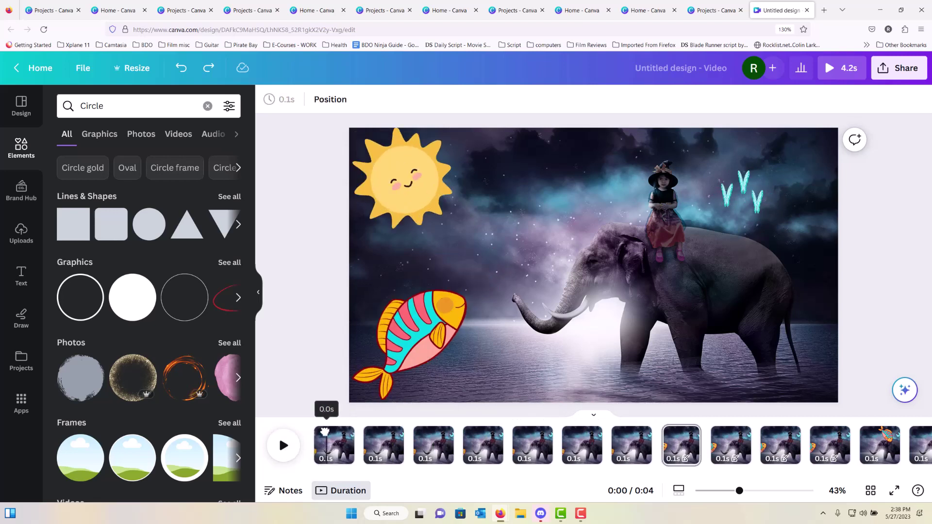
left_click(311, 434)
key("space")
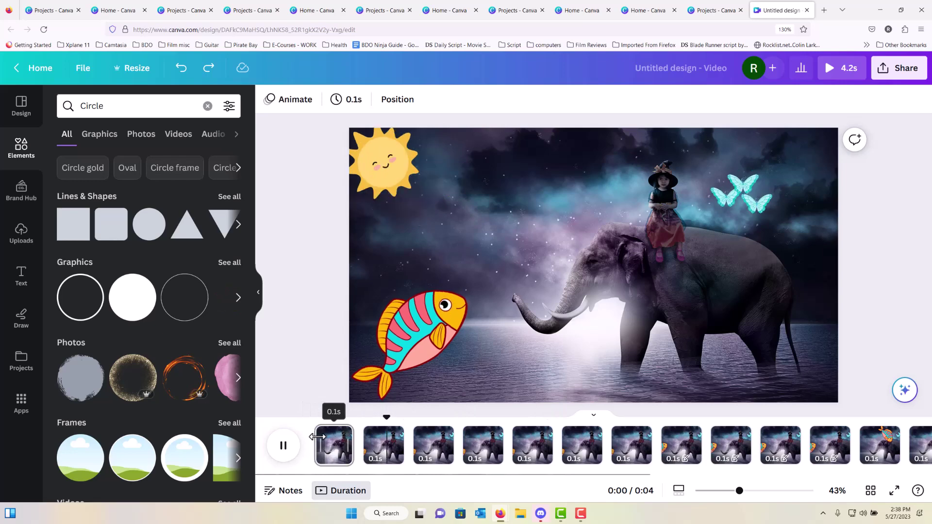
left_click(776, 423)
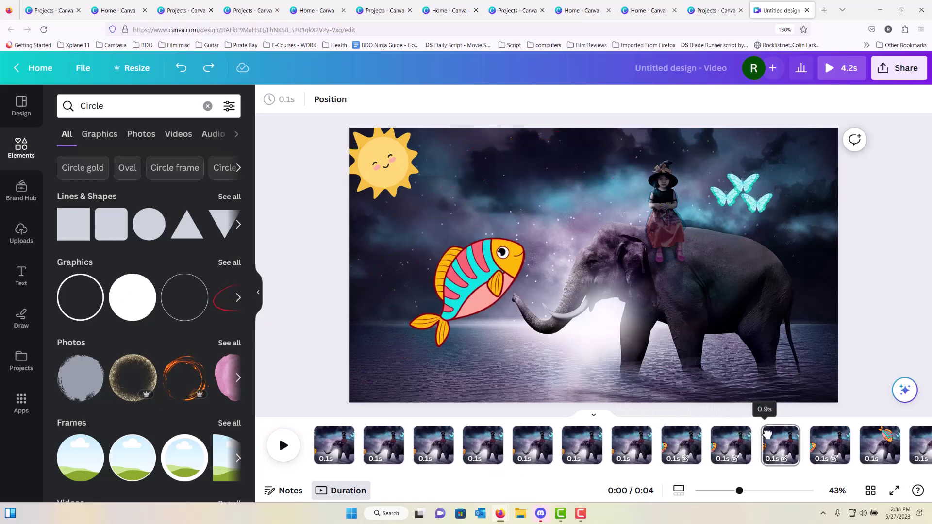
left_click(436, 291)
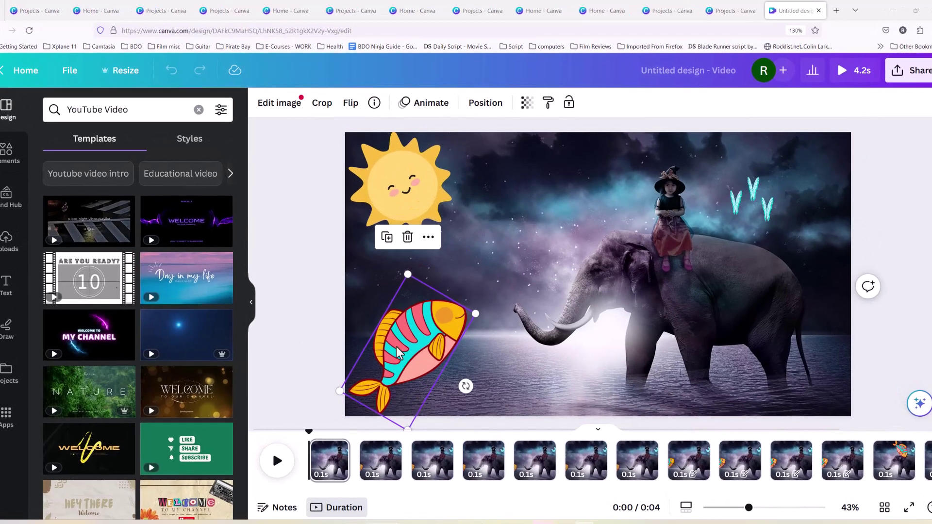
Create a custom motion animation by dragging the fish upward across the canvas
left_click(421, 103)
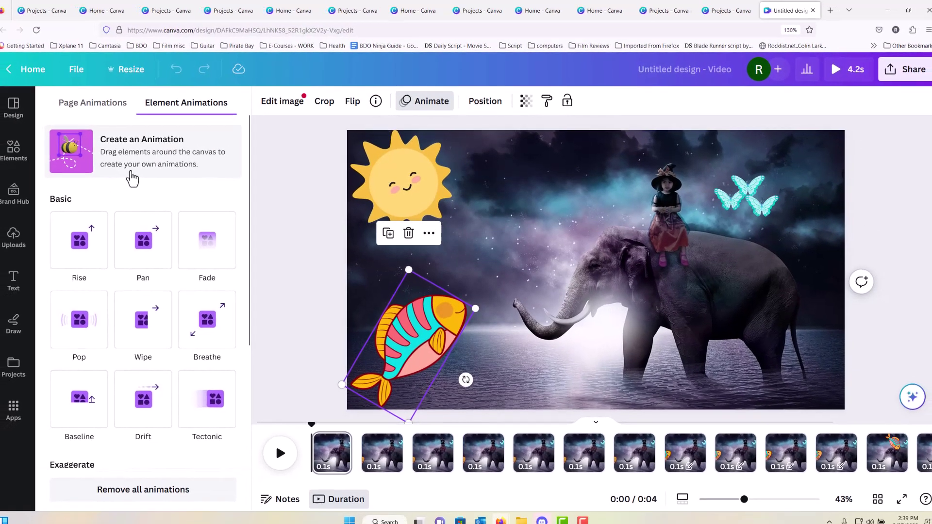
left_click(108, 182)
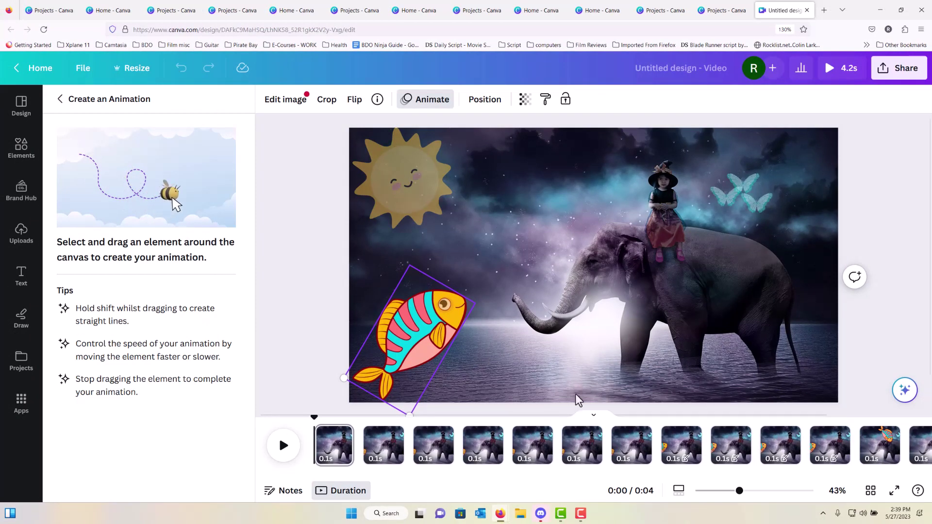
mouse_move(398, 352)
left_mouse_down()
mouse_move(424, 331)
mouse_move(404, 282)
mouse_move(438, 267)
left_mouse_up()
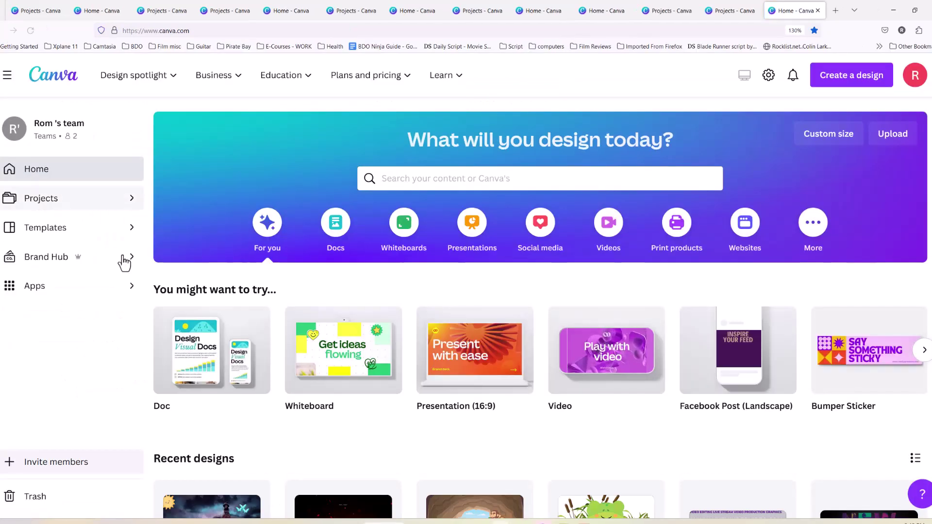
Open the frog pond video design and right-click the green shape by the frog's eye
left_click(39, 200)
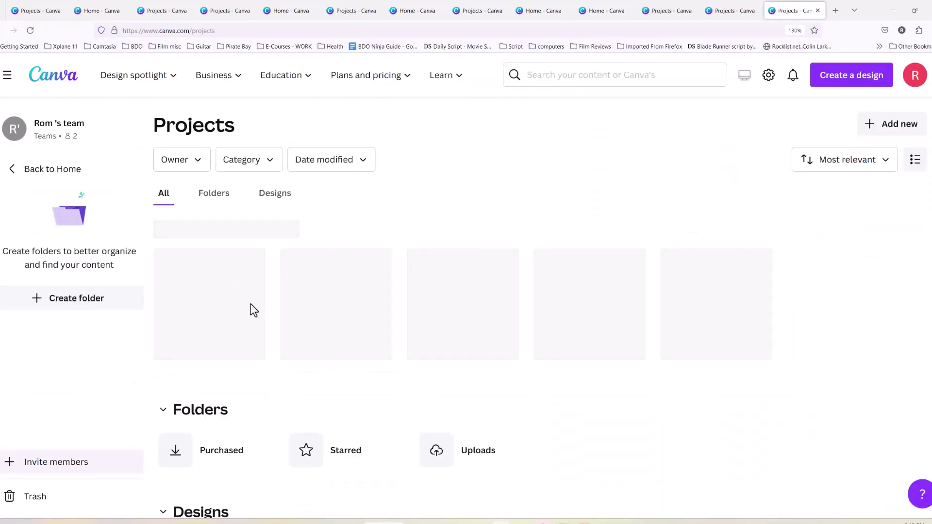
left_click(556, 348)
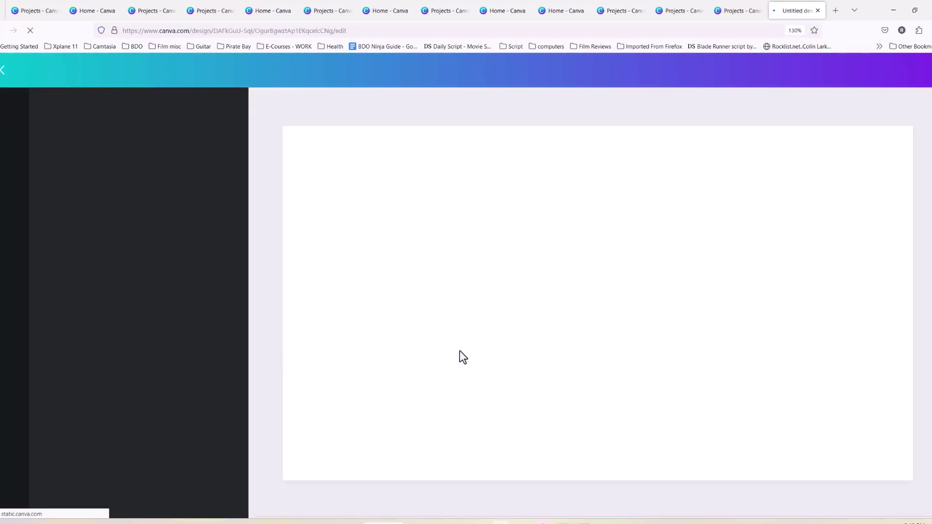
left_click(549, 198)
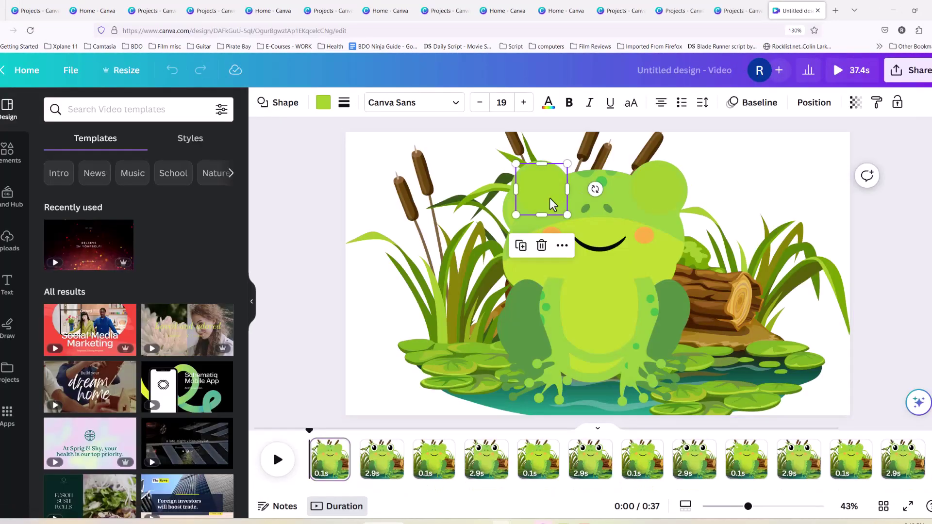
right_click(549, 199)
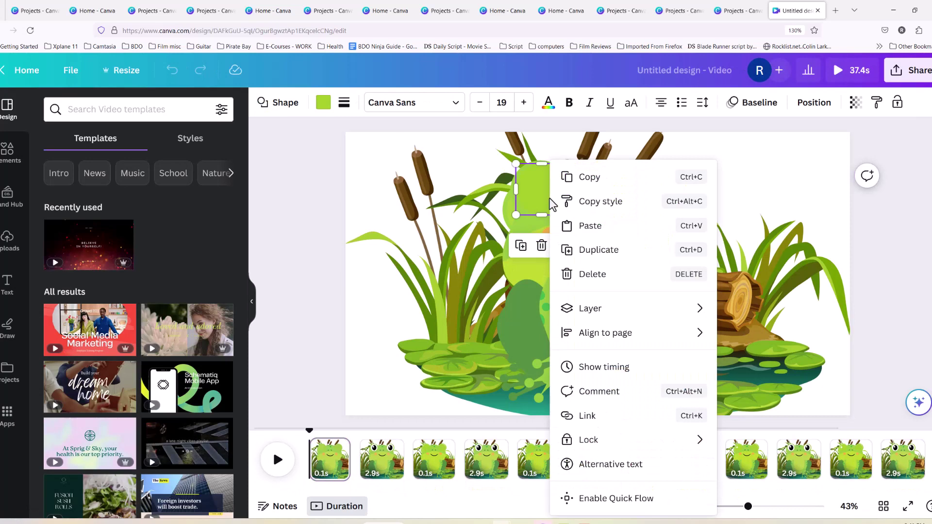